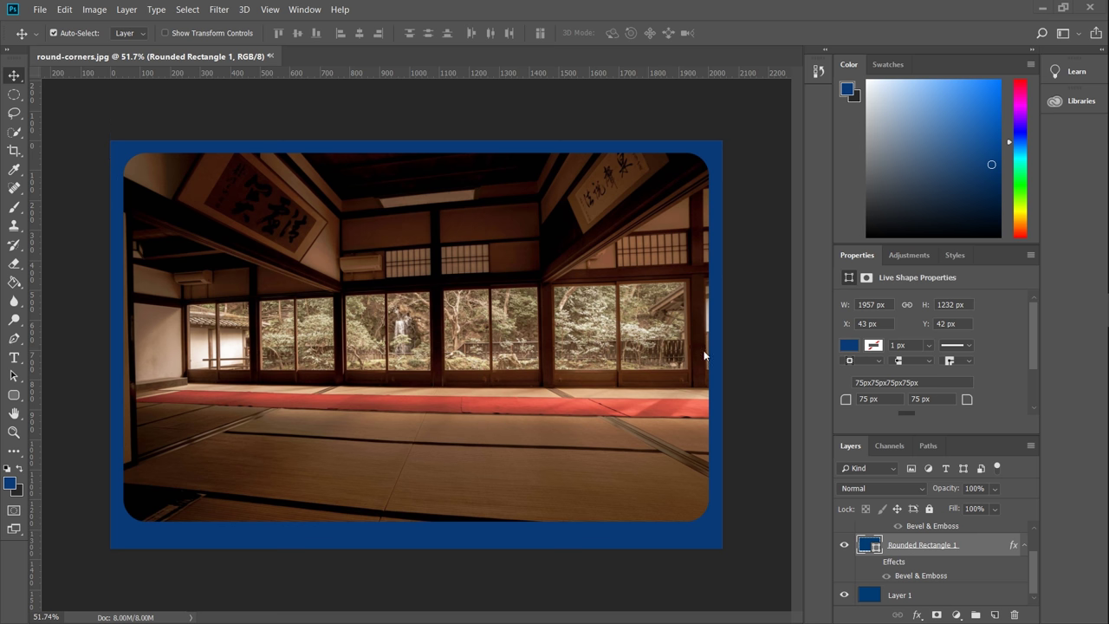
- Delete the blue Layer 1 and the Rounded Rectangle 1 layer, leaving only Japanese Tea Shop
scroll(909, 573, up, 1)
scroll(936, 581, down, 1)
drag(908, 595, 1017, 613)
drag(970, 568, 1017, 617)
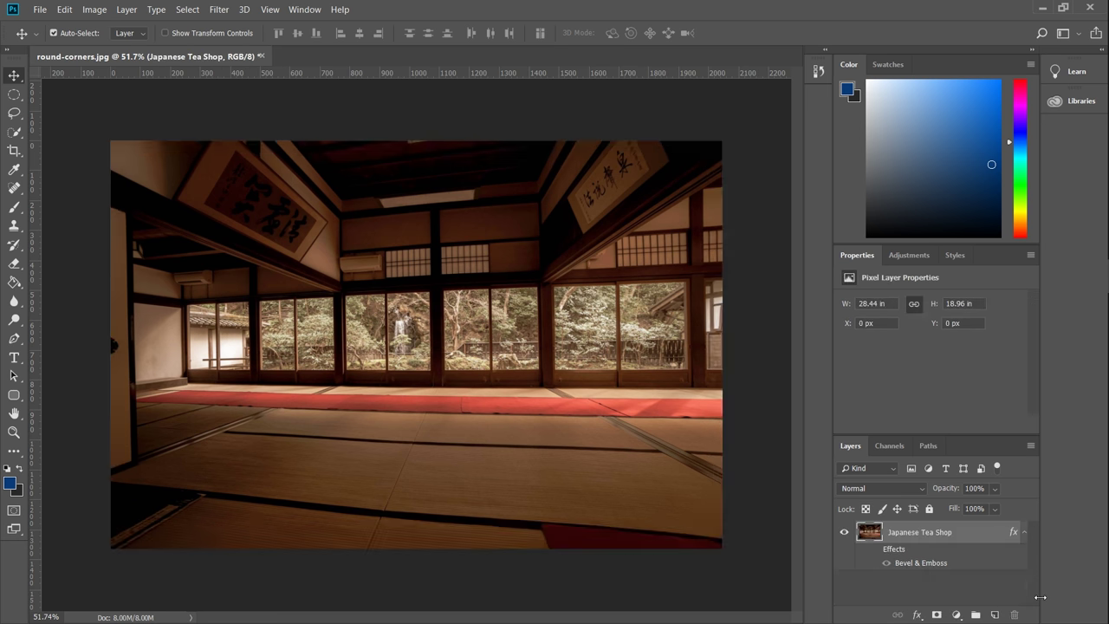
- Draw a 1969 × 1287 px rounded rectangle with 75 px corners across nearly the whole photo
click(17, 399)
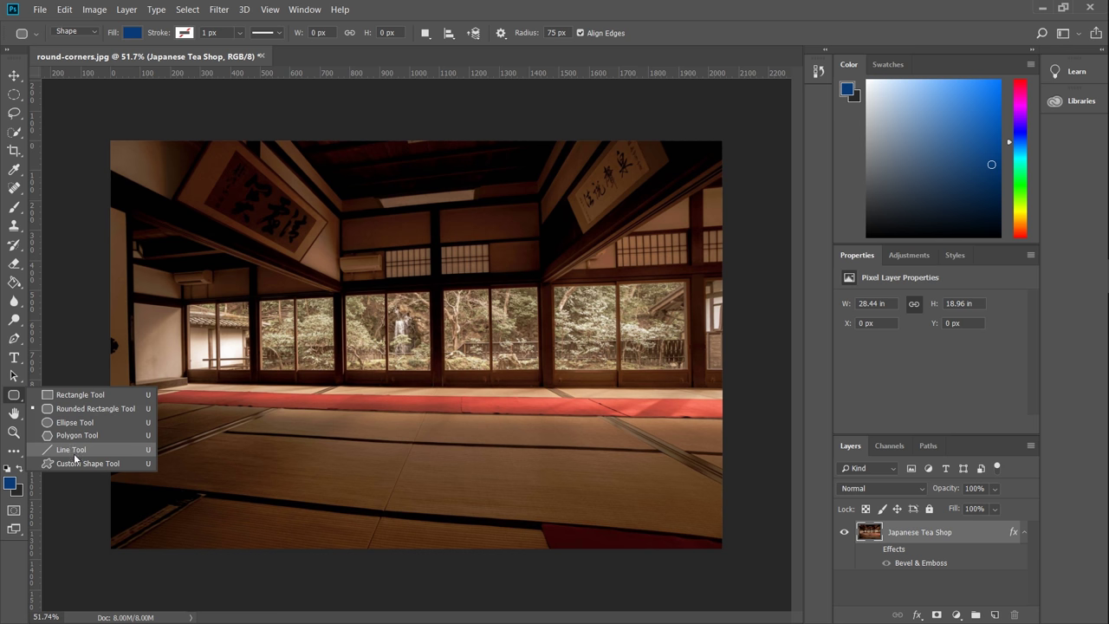
click(97, 409)
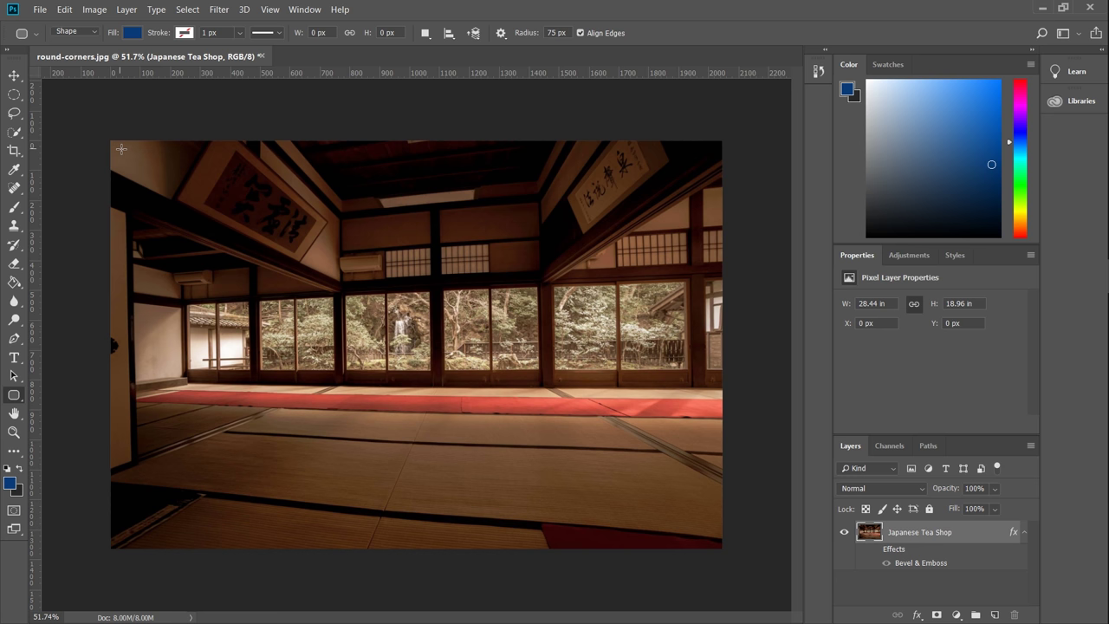
drag(121, 149, 707, 533)
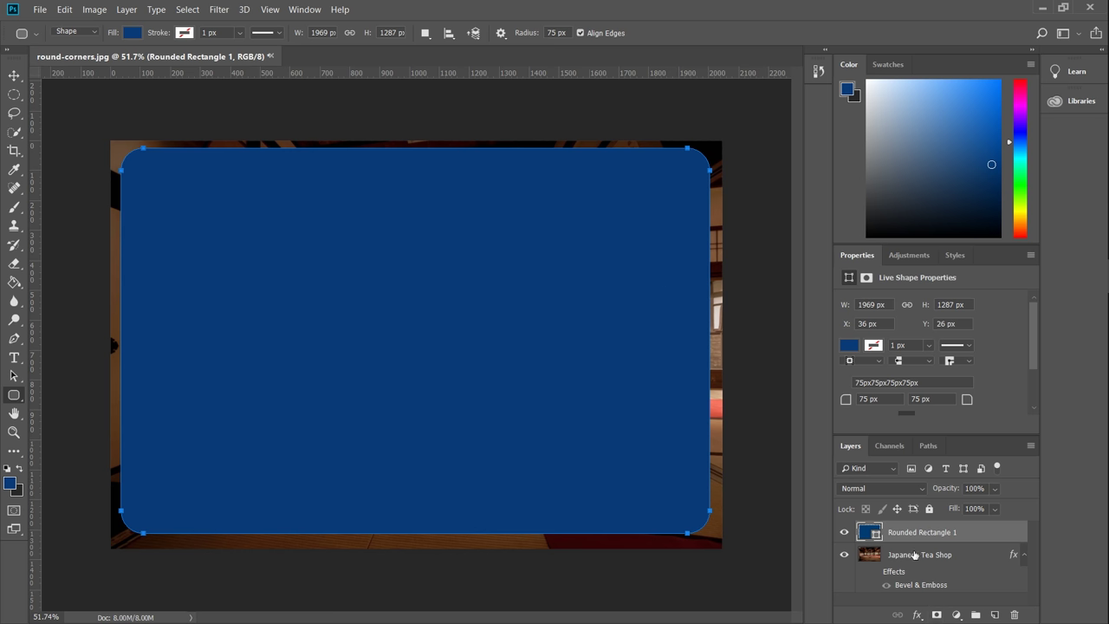
- Move Japanese Tea Shop above Rounded Rectangle 1, collapse its effects list, and deselect all layers
drag(914, 554, 965, 526)
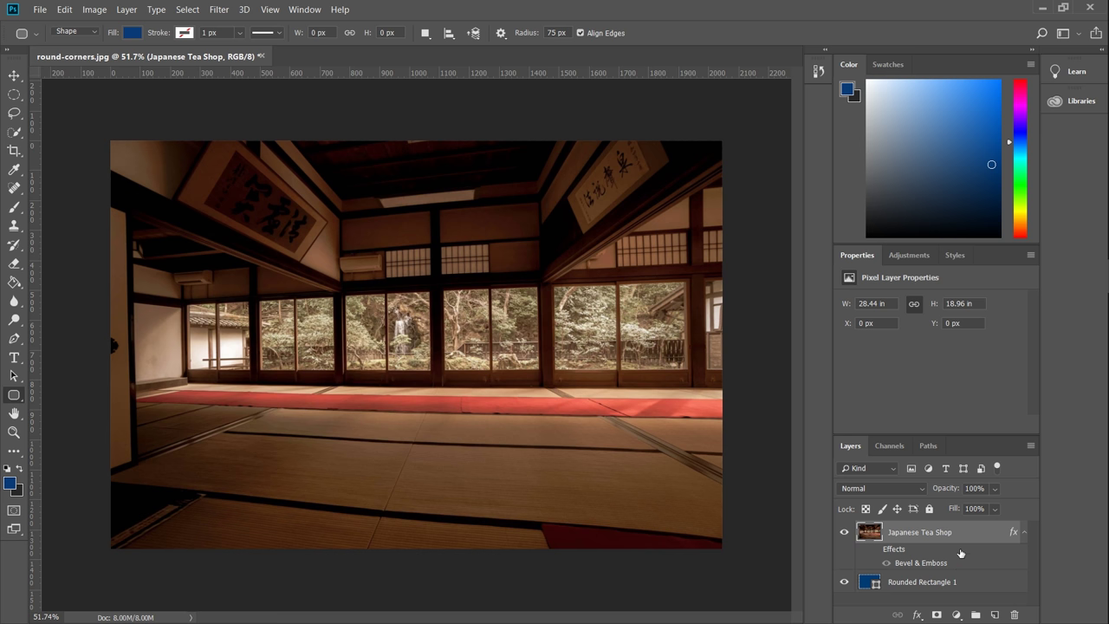
click(1024, 532)
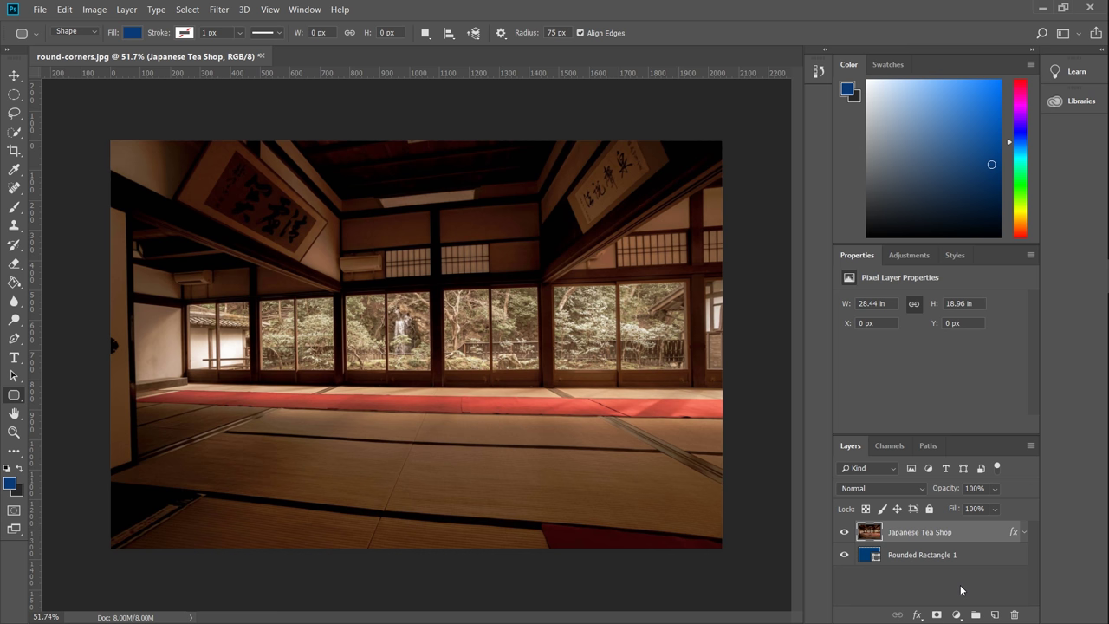
click(959, 590)
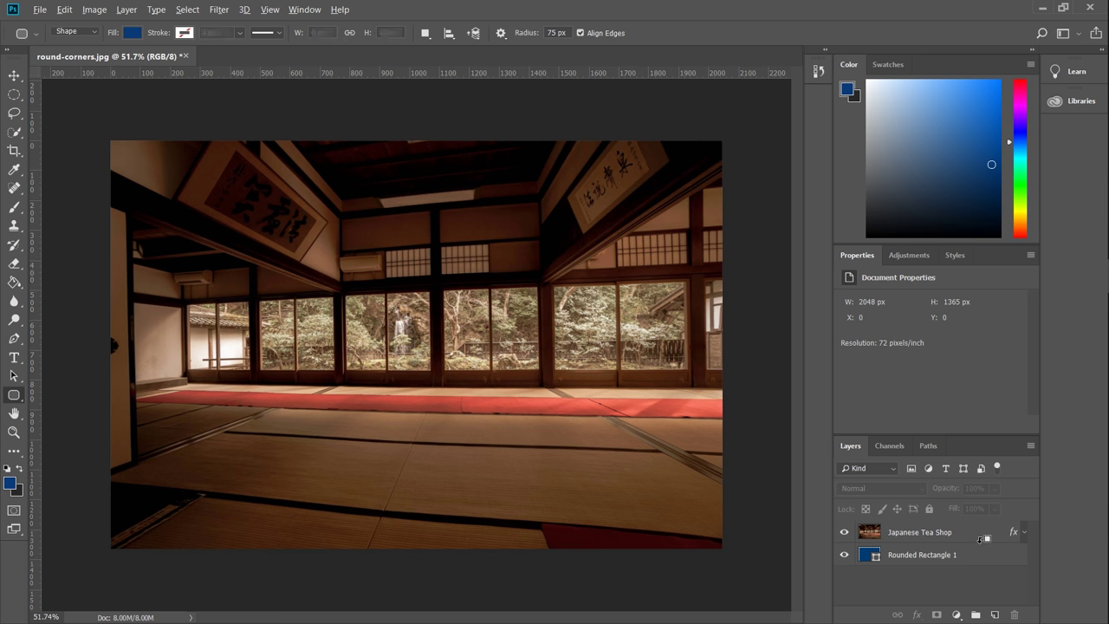
- Clip the Japanese Tea Shop layer to Rounded Rectangle 1 as a clipping mask
alt+click(984, 539)
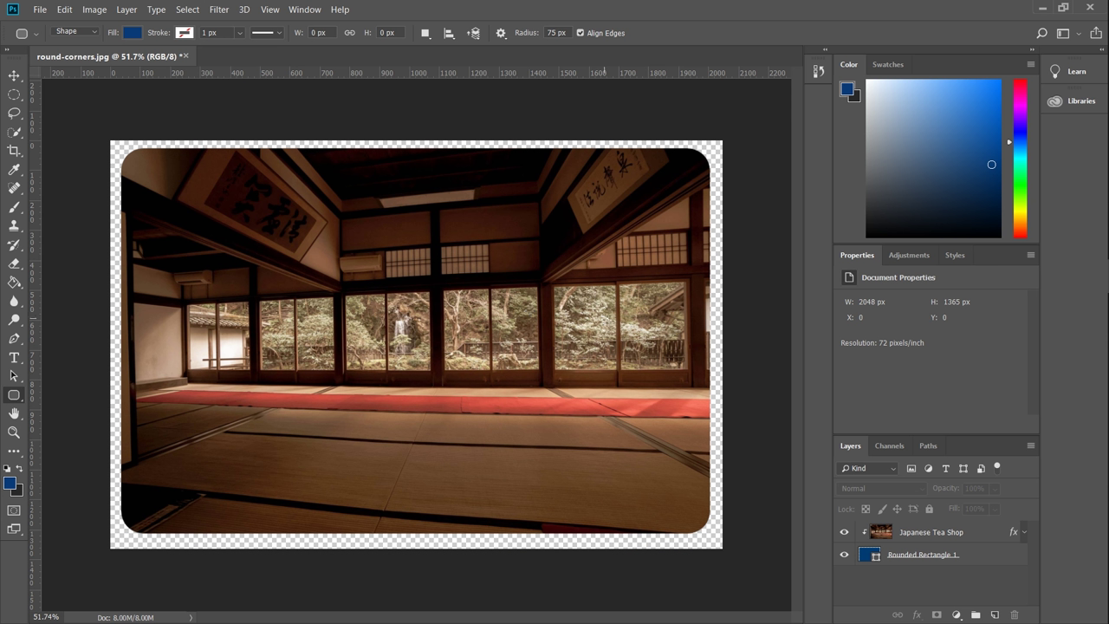
- Add an Inner Bevel, Smooth, 7 px Bevel & Emboss to Rounded Rectangle 1
click(989, 559)
key(h)
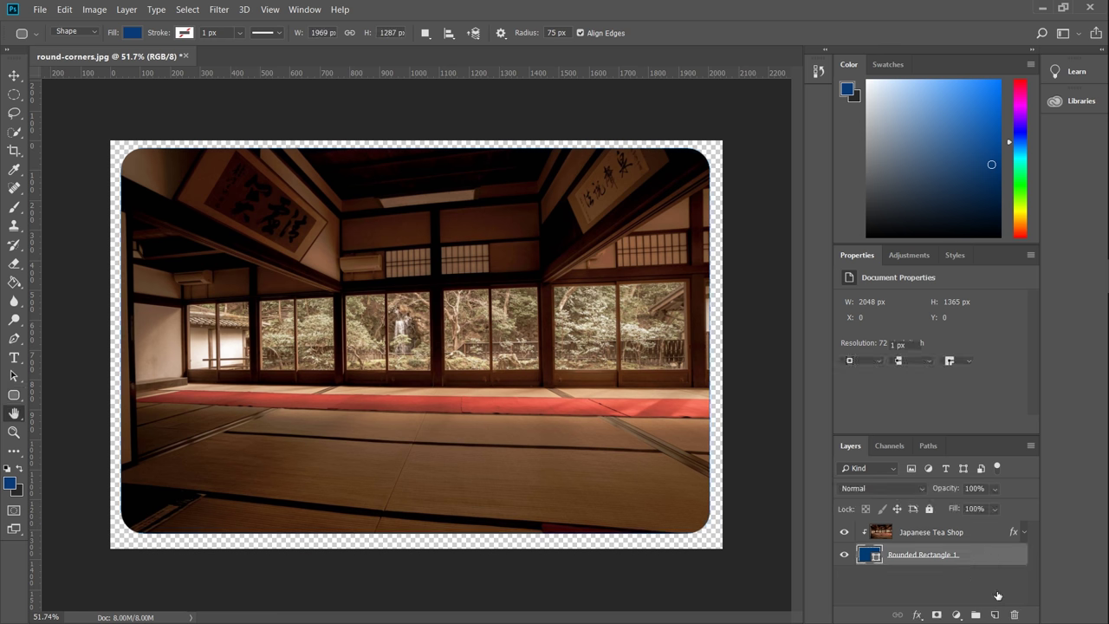
double_click(992, 556)
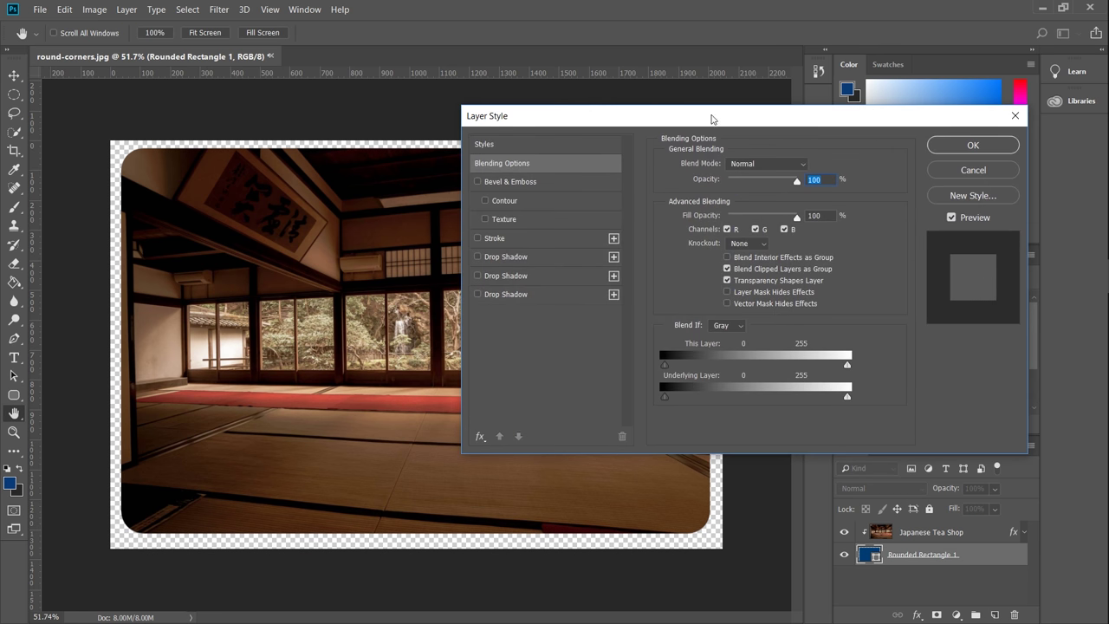
drag(712, 119, 579, 120)
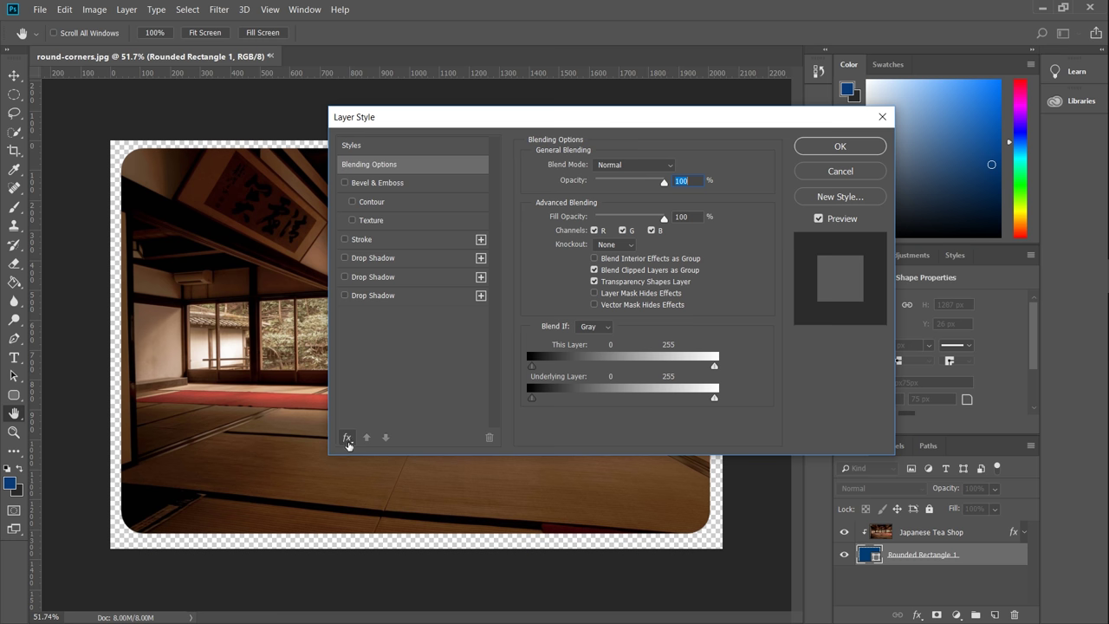
click(347, 438)
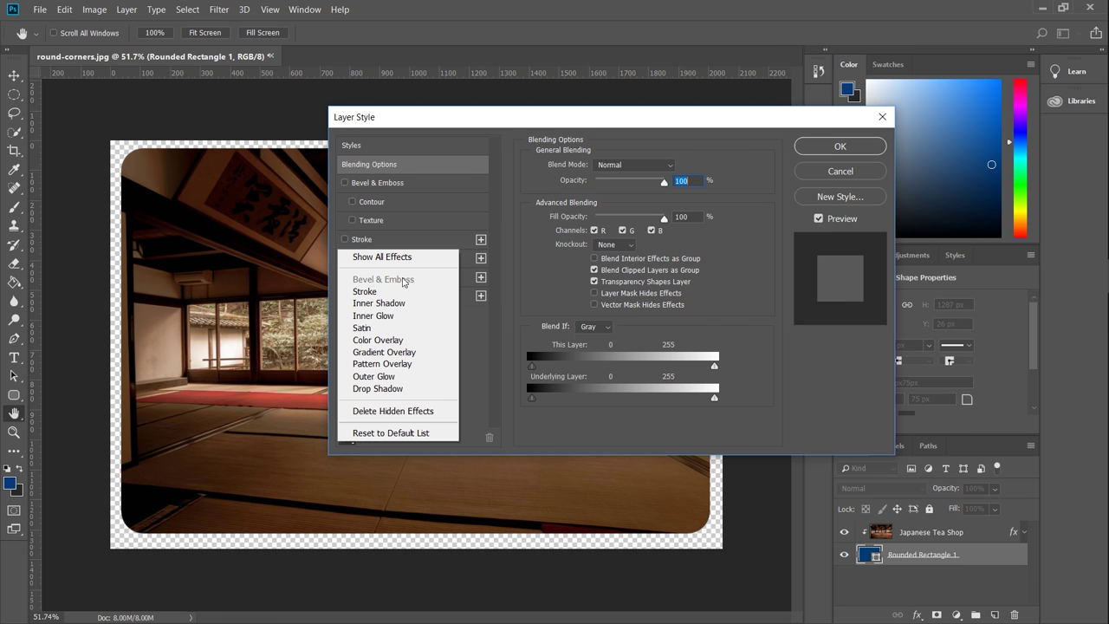
click(477, 354)
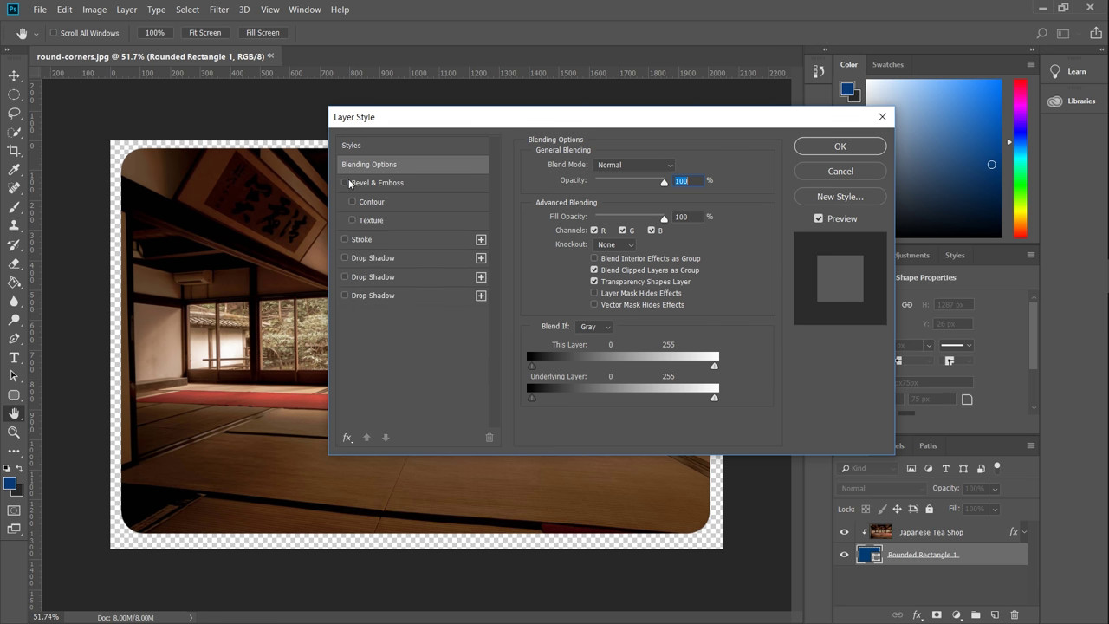
click(345, 183)
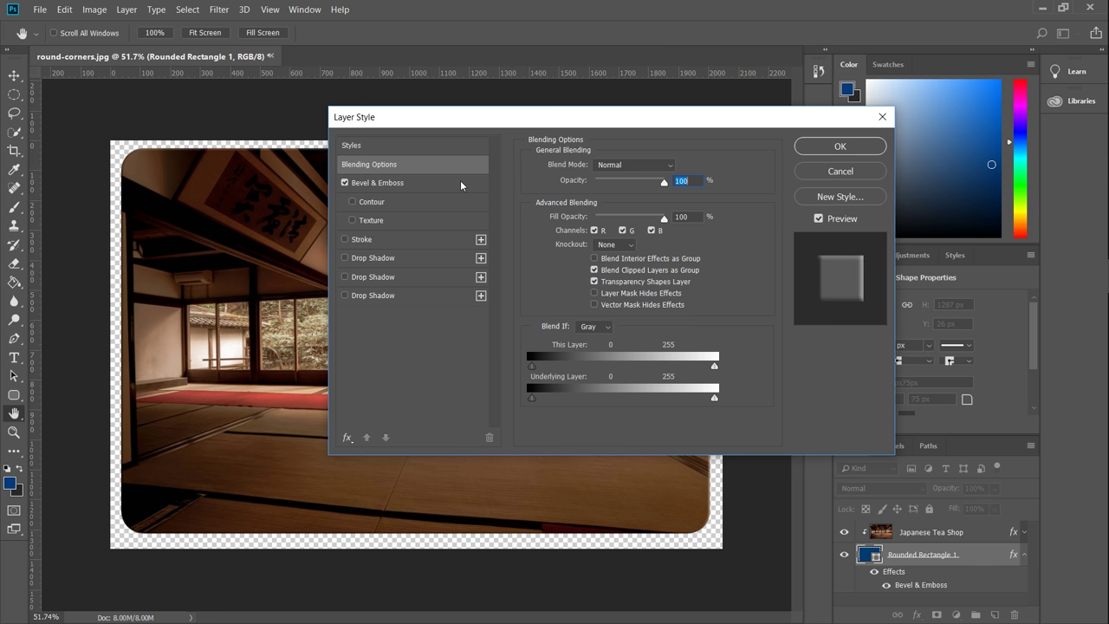
click(399, 183)
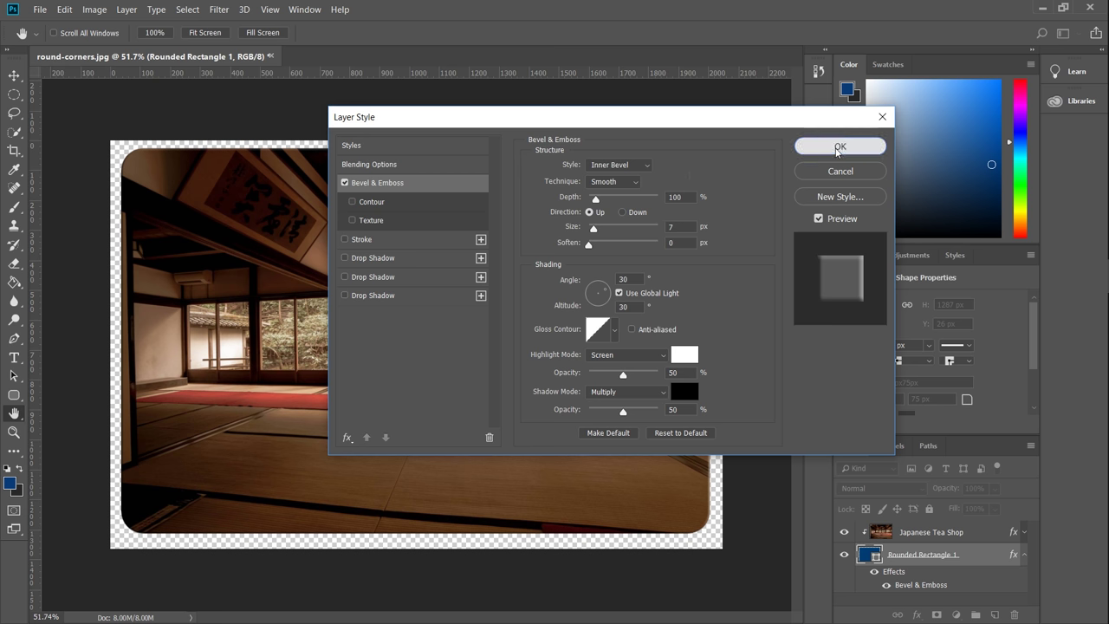
click(838, 147)
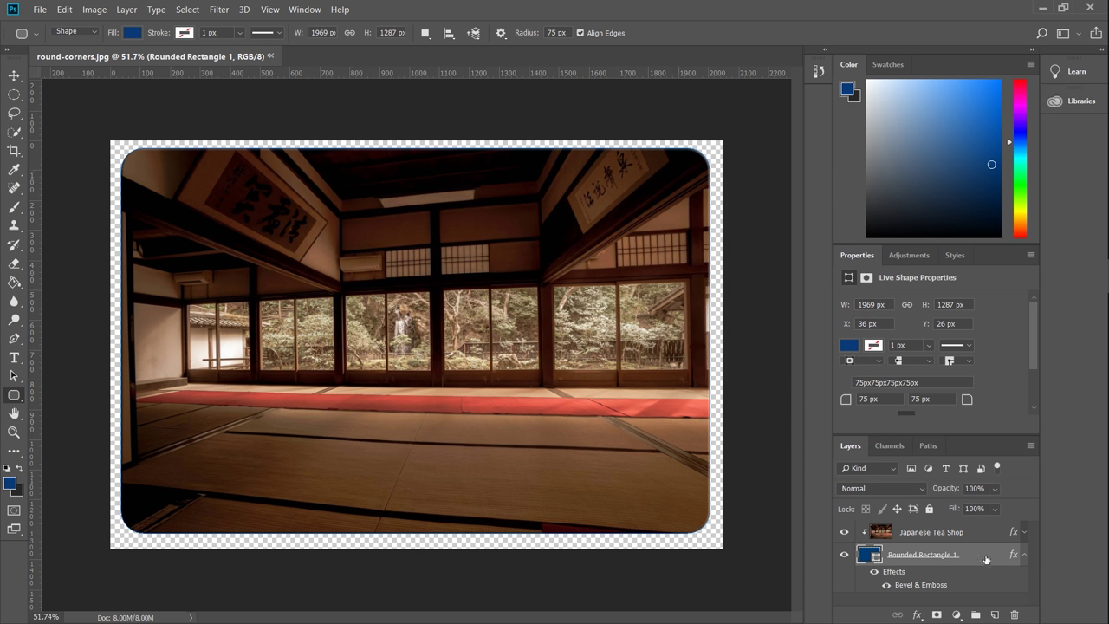
- Add a new Layer 1 at the bottom of the stack and fill it with dark blue
click(995, 614)
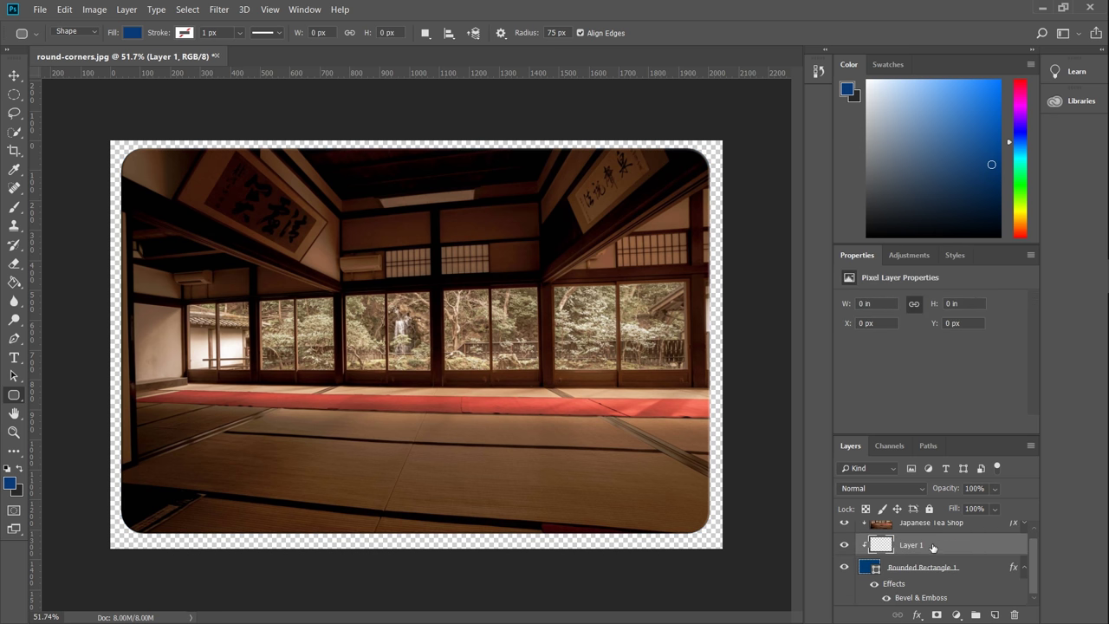
drag(932, 548, 910, 605)
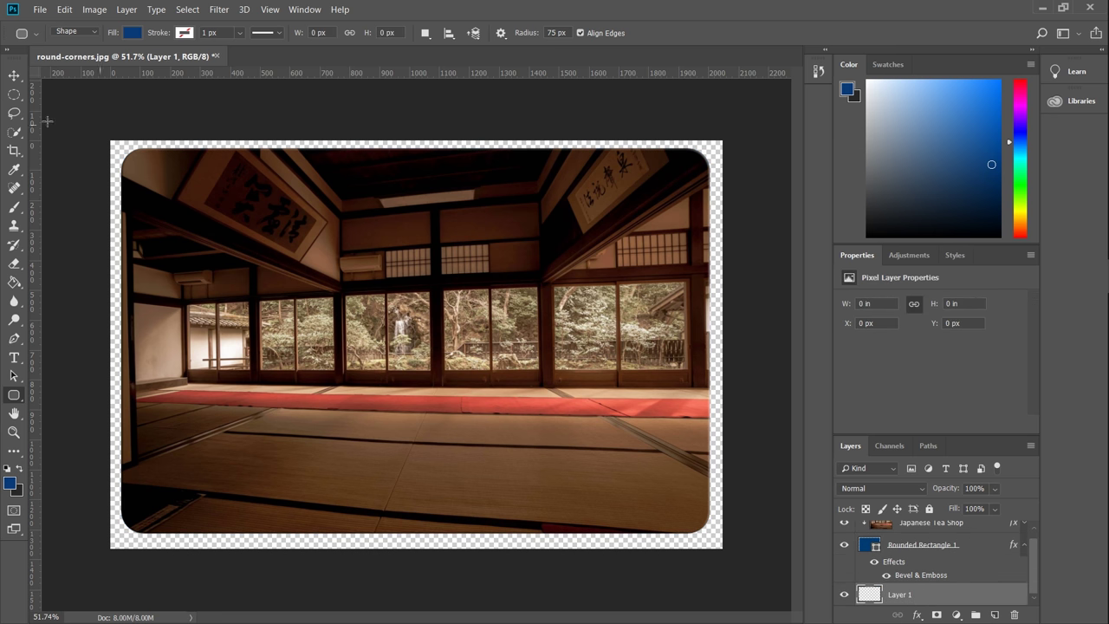
click(15, 284)
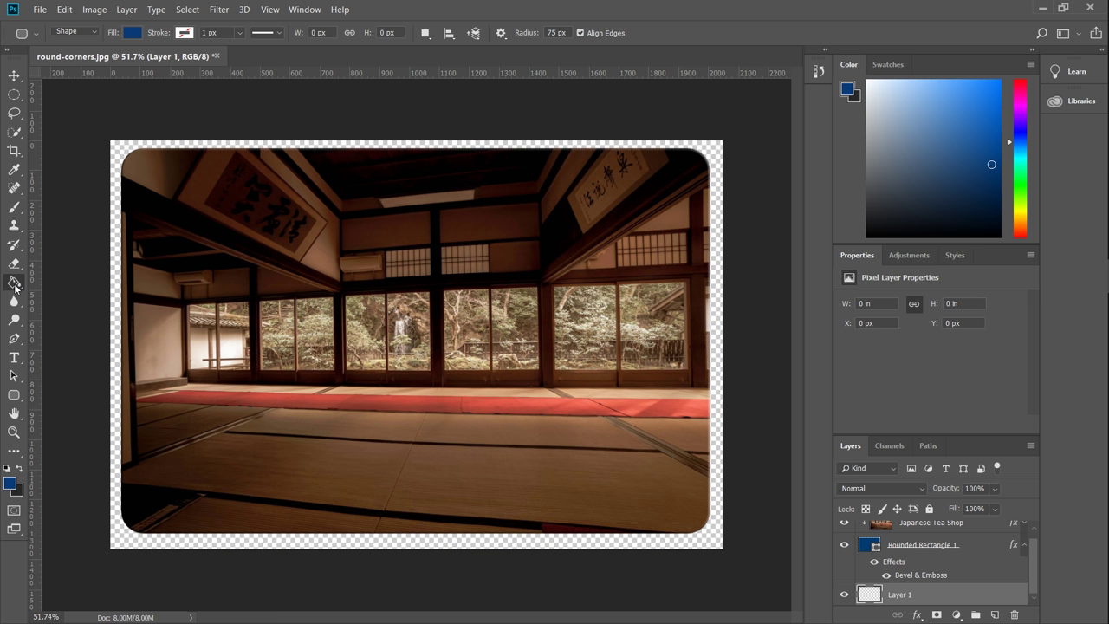
click(303, 396)
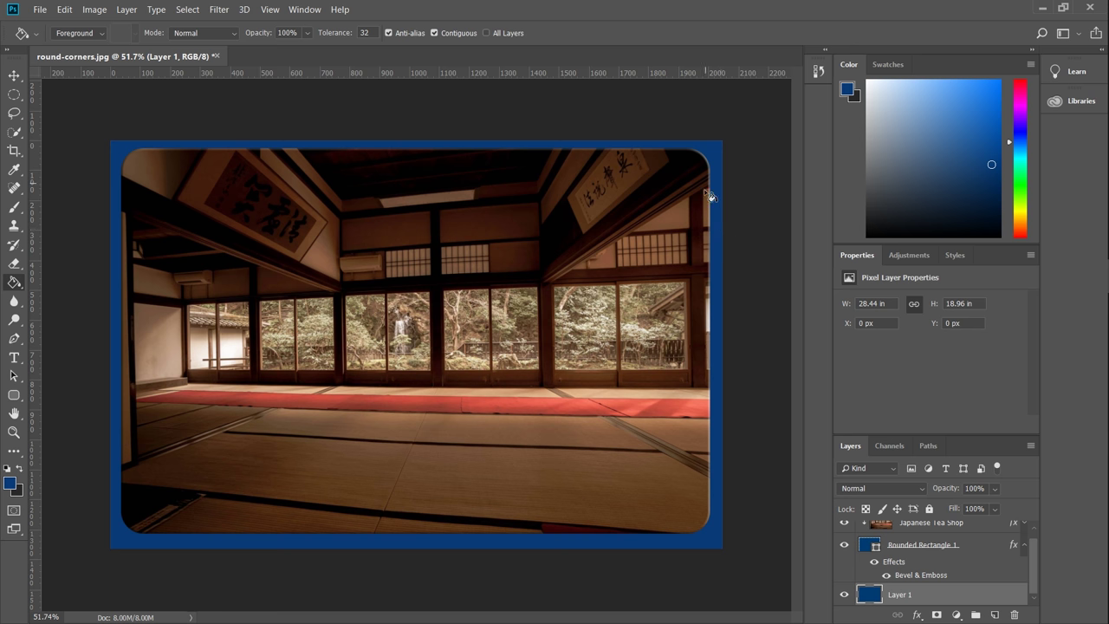
- Return to the Move tool and select the Rounded Rectangle 1 layer
click(14, 76)
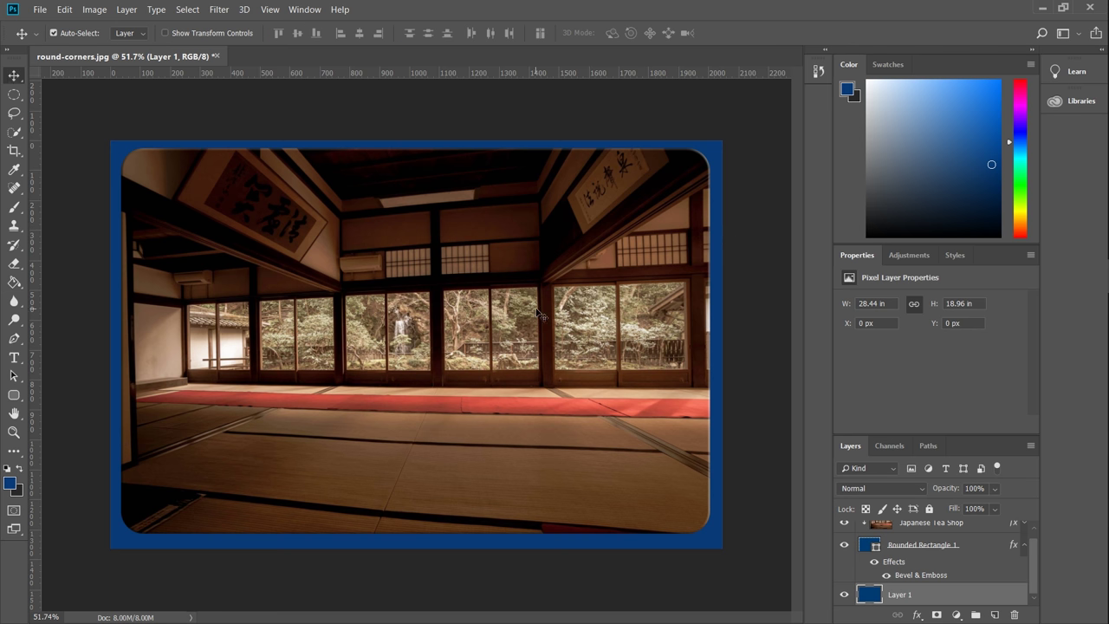
scroll(978, 548, up, 1)
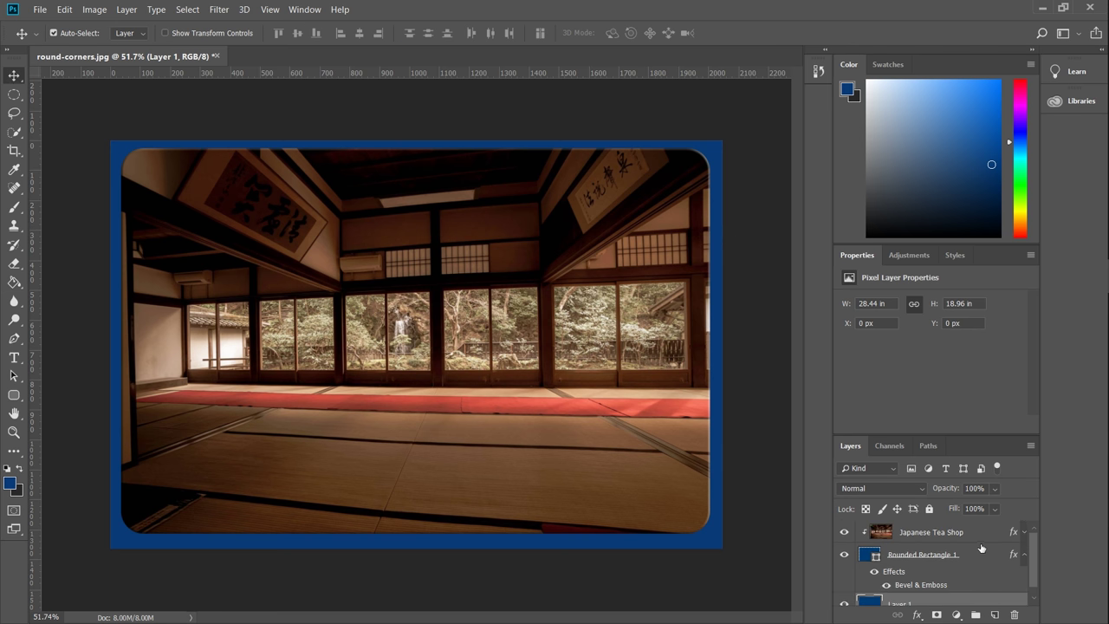
click(976, 562)
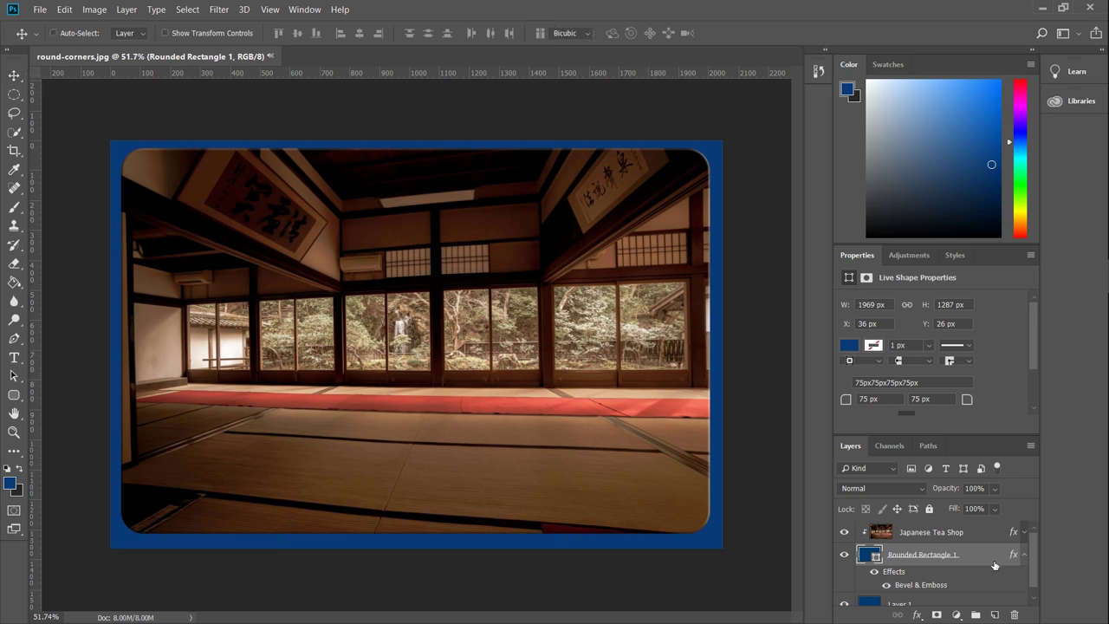
- Stretch Rounded Rectangle 1 to the full 2047.99 × 1365 px canvas at 0,0 and apply
key(ctrl+t)
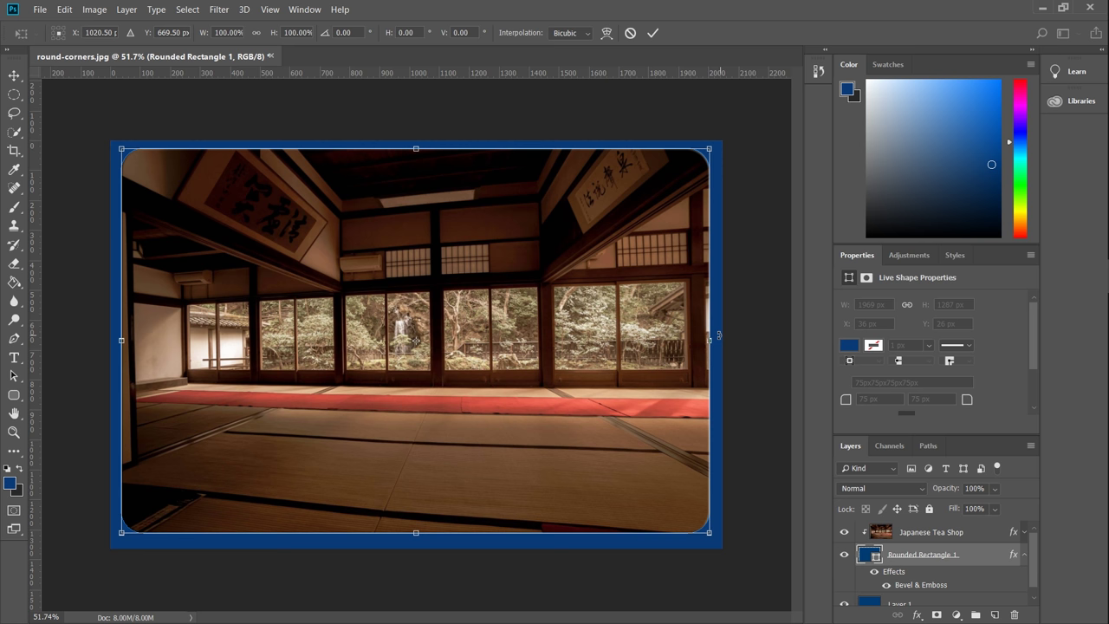
drag(710, 341, 722, 340)
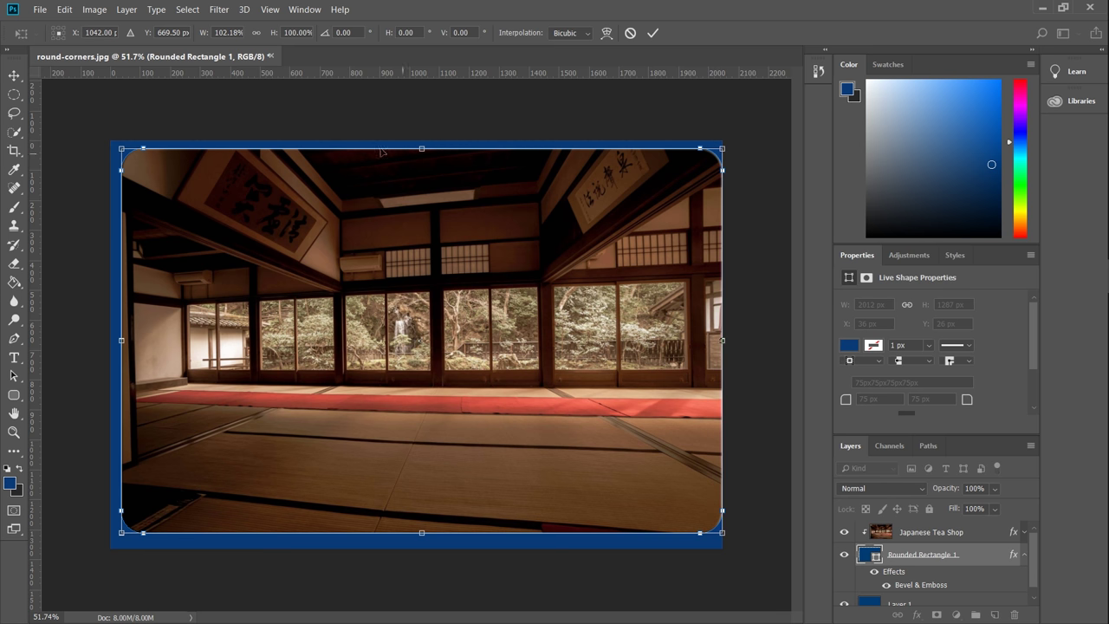
drag(423, 148, 423, 140)
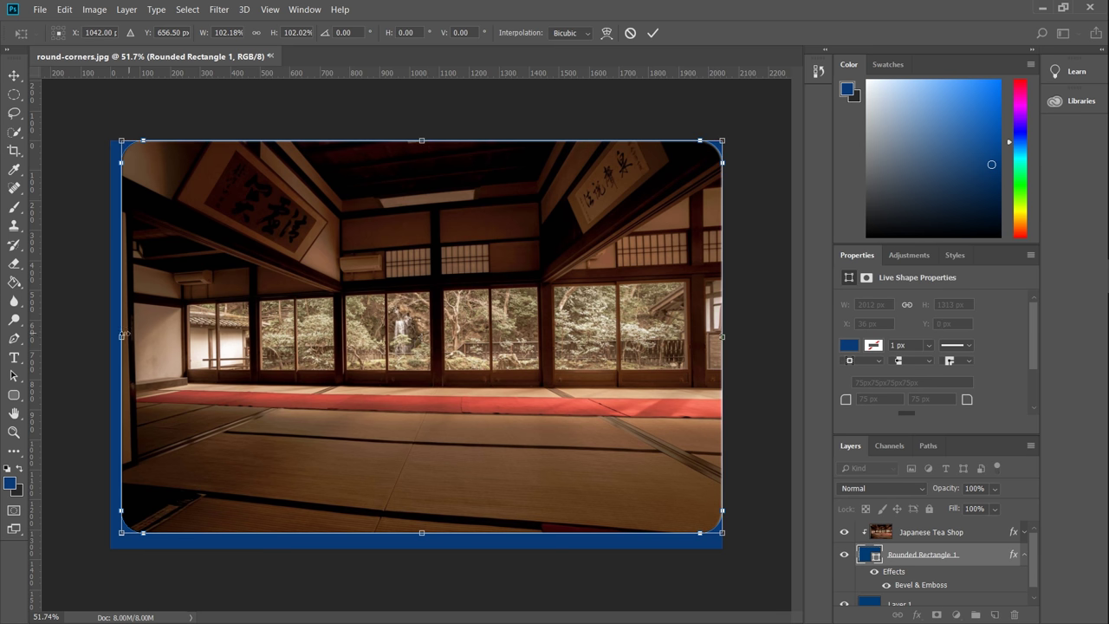
drag(121, 337, 110, 337)
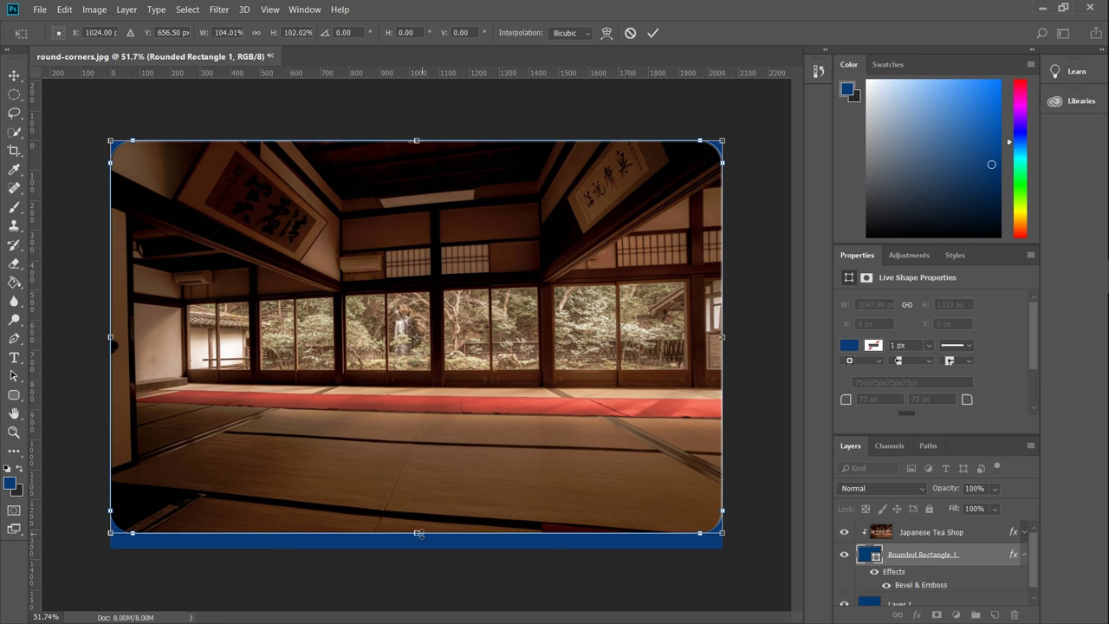
drag(418, 533, 412, 553)
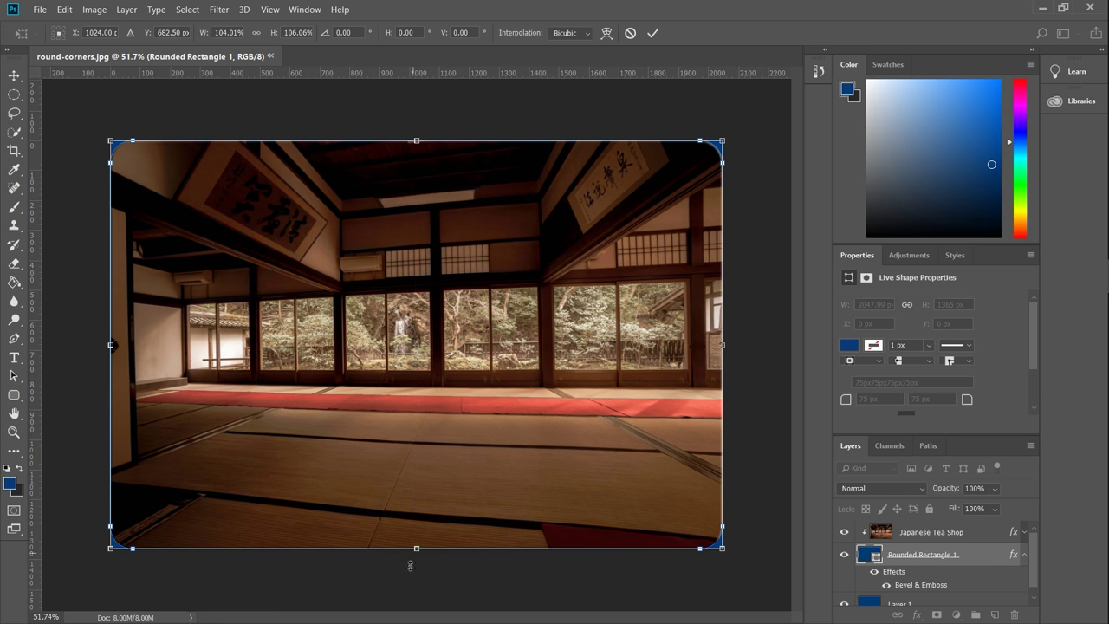
click(19, 84)
click(530, 249)
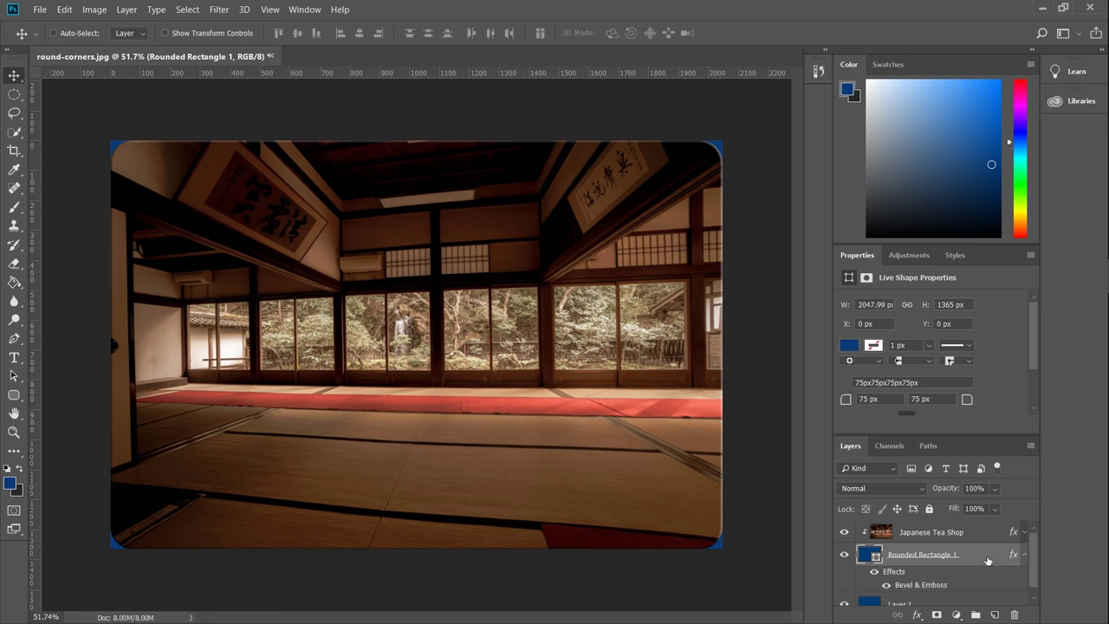
- Shrink Rounded Rectangle 1 to 1345 × 747 px at 448, 230 and commit
key(ctrl+t)
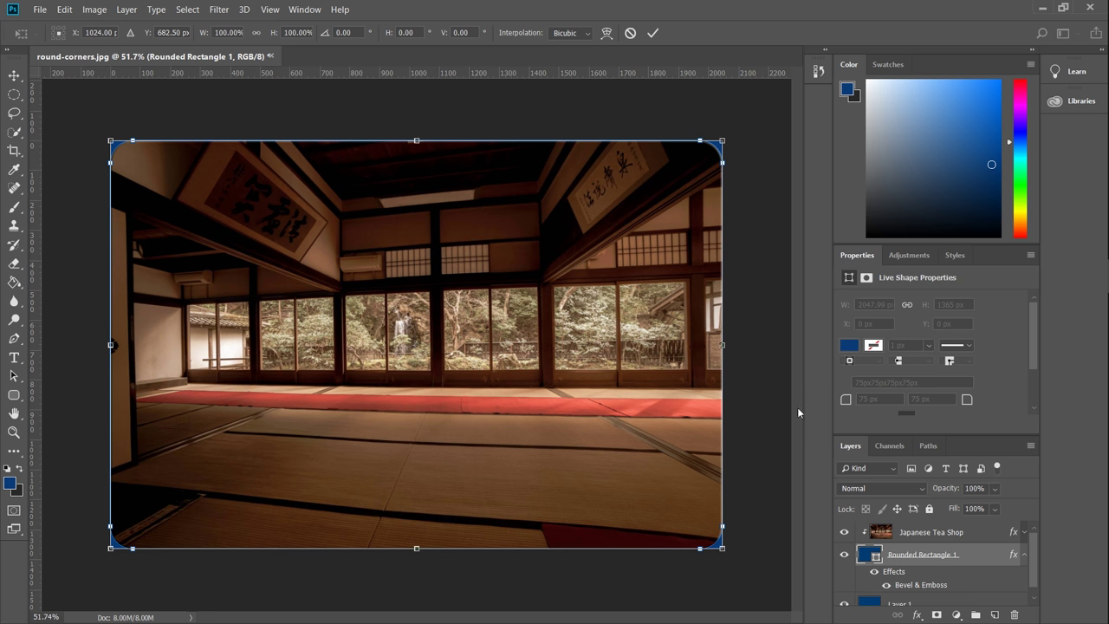
drag(725, 345, 646, 330)
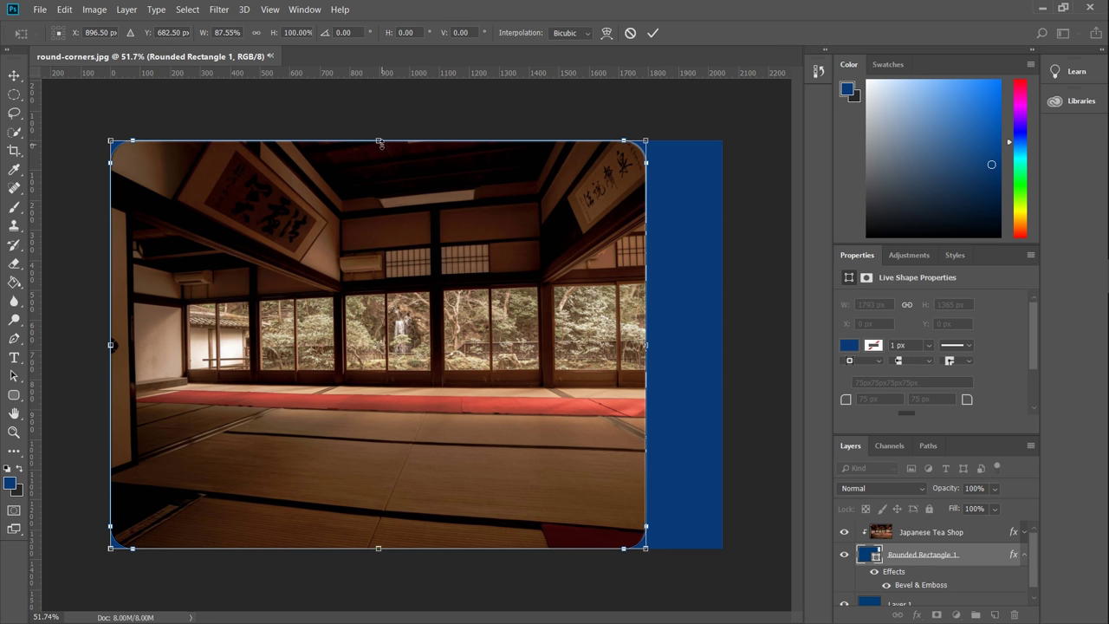
drag(379, 145, 381, 211)
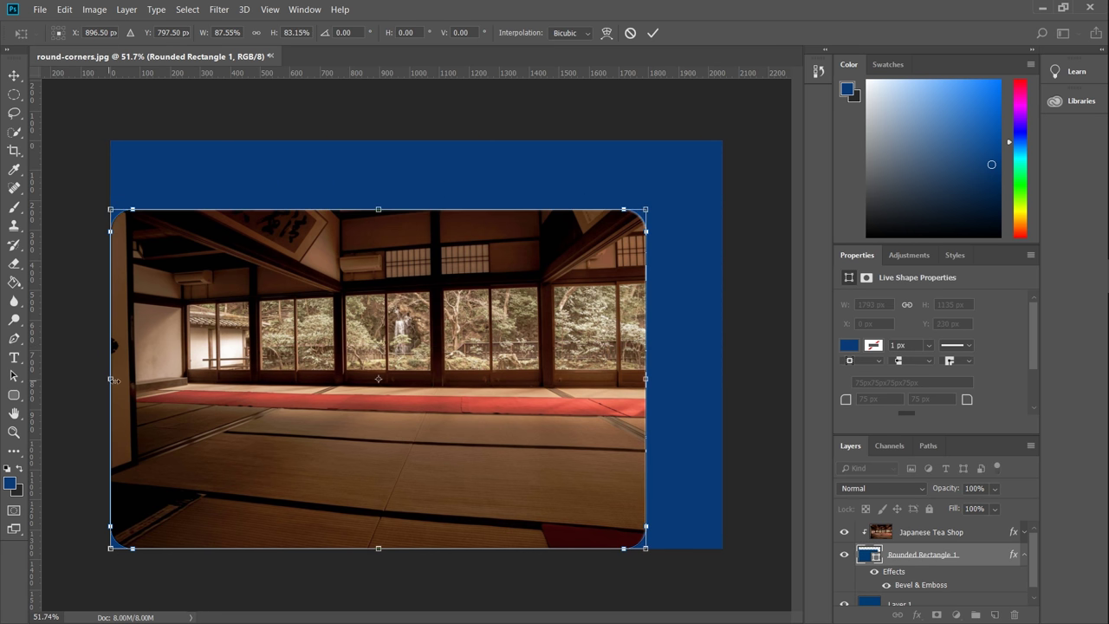
drag(113, 380, 245, 379)
drag(447, 547, 454, 431)
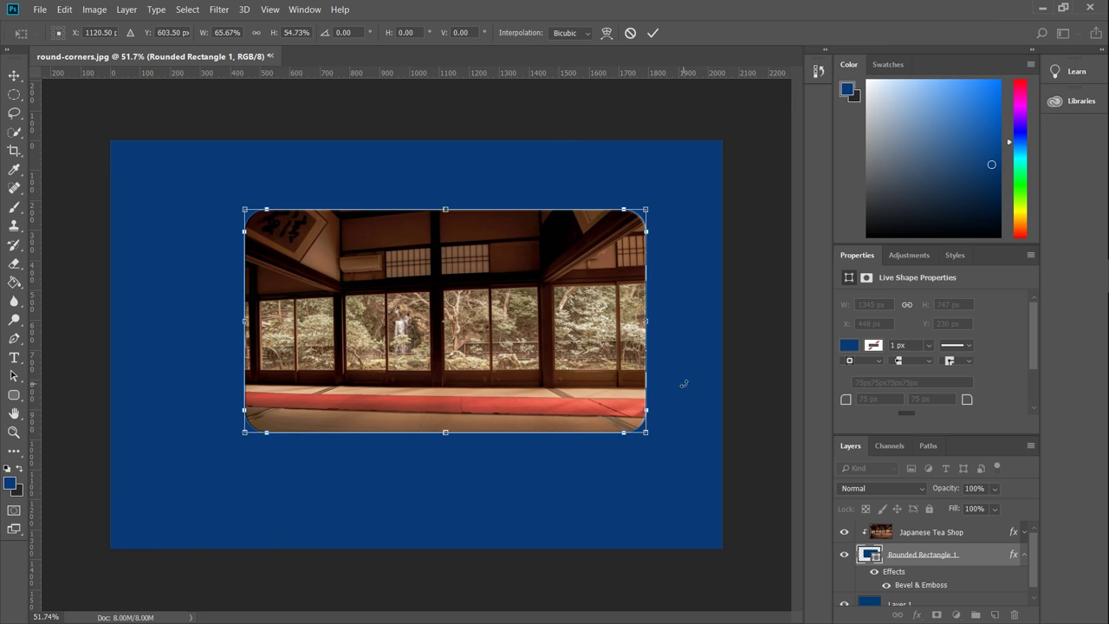
key(Return)
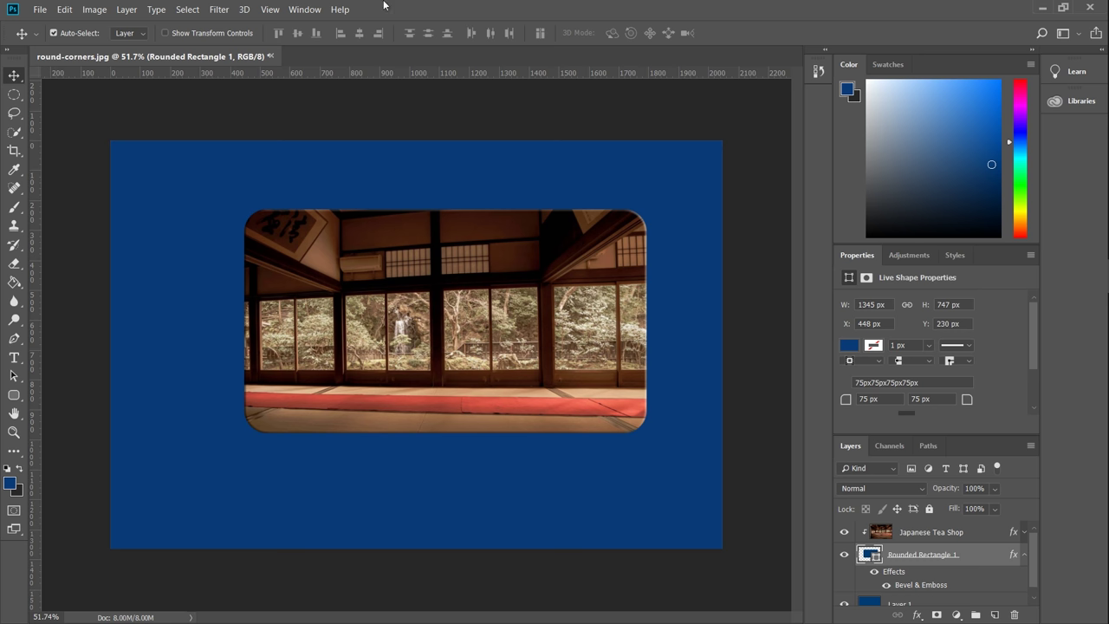
- Drop a preset style from the Styles panel onto Rounded Rectangle 1 for stroke and drop shadows
click(308, 10)
mouse_move(275, 7)
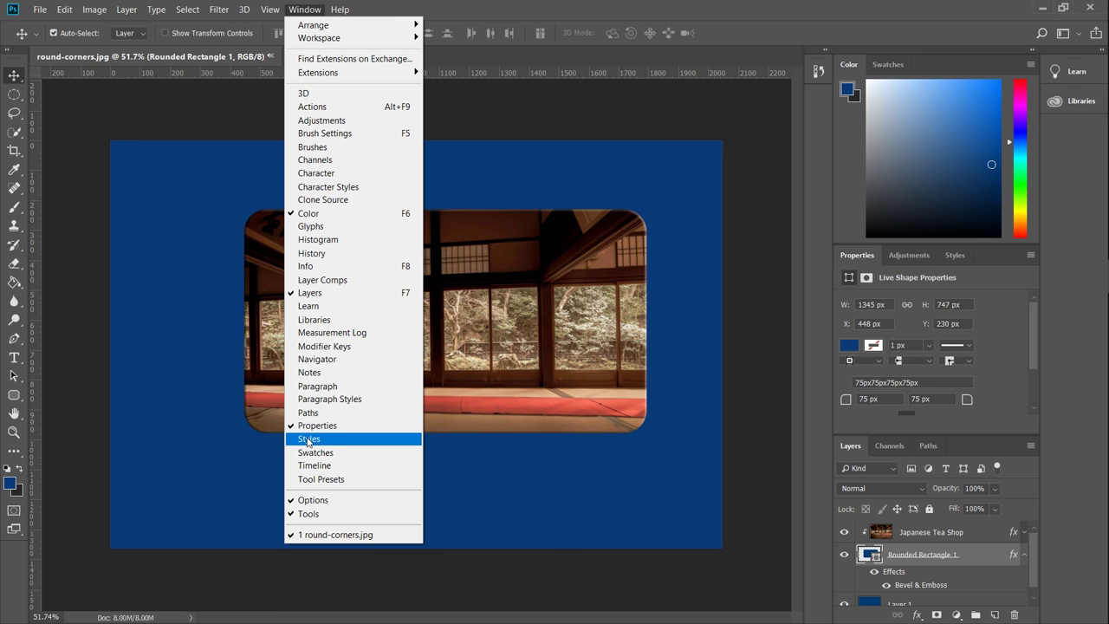
click(307, 439)
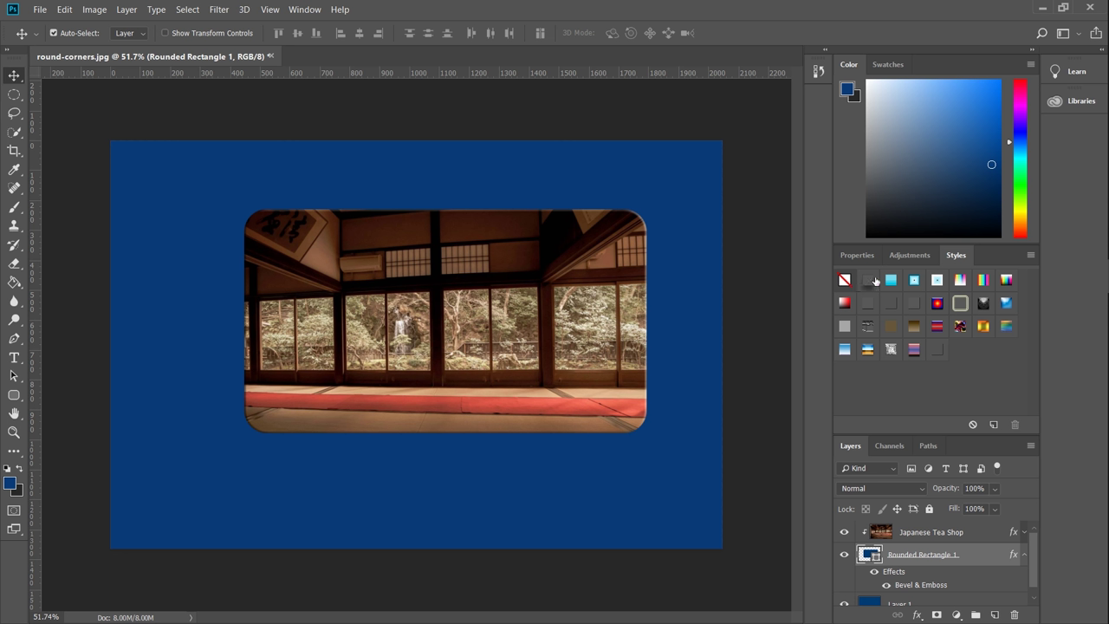
mouse_move(866, 285)
mouse_down()
mouse_move(893, 304)
mouse_move(1019, 498)
mouse_move(975, 576)
mouse_move(985, 555)
mouse_move(979, 566)
mouse_up()
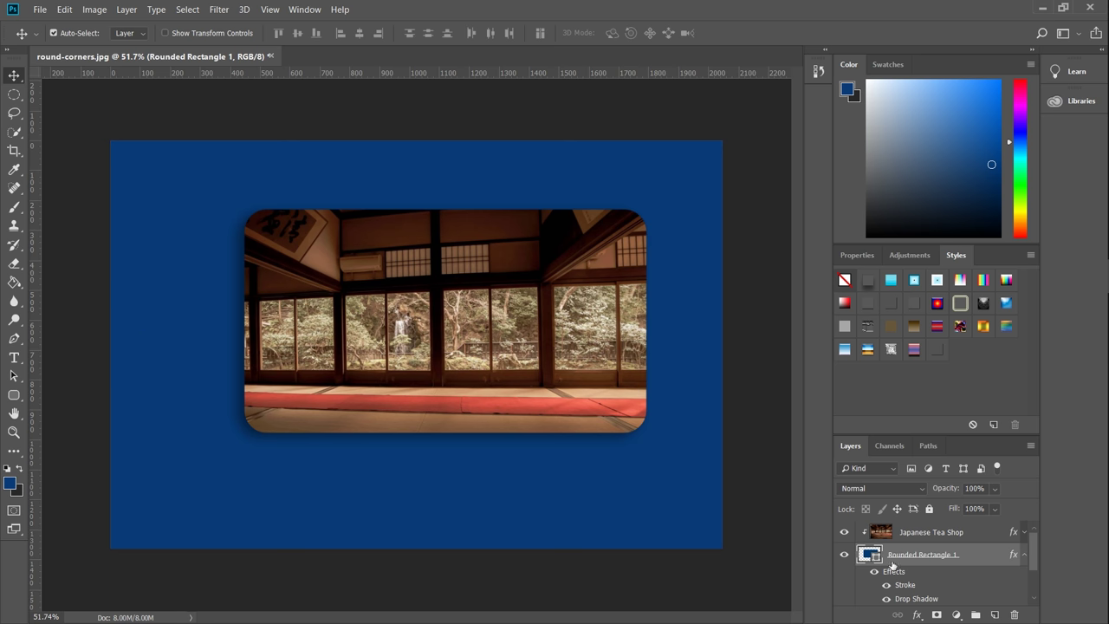
double_click(992, 570)
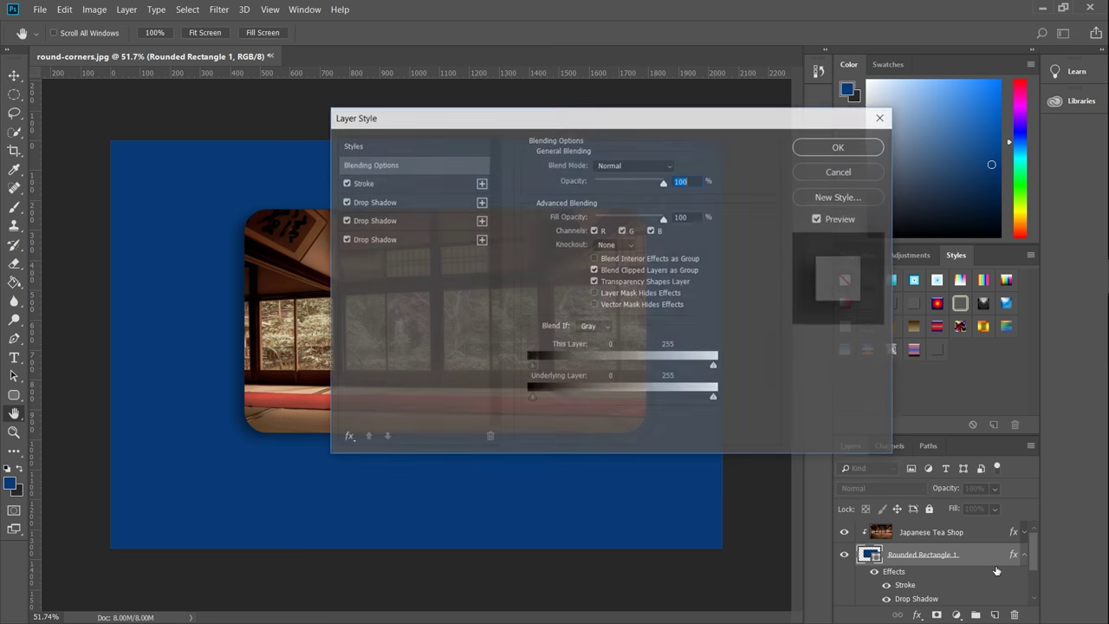
click(407, 203)
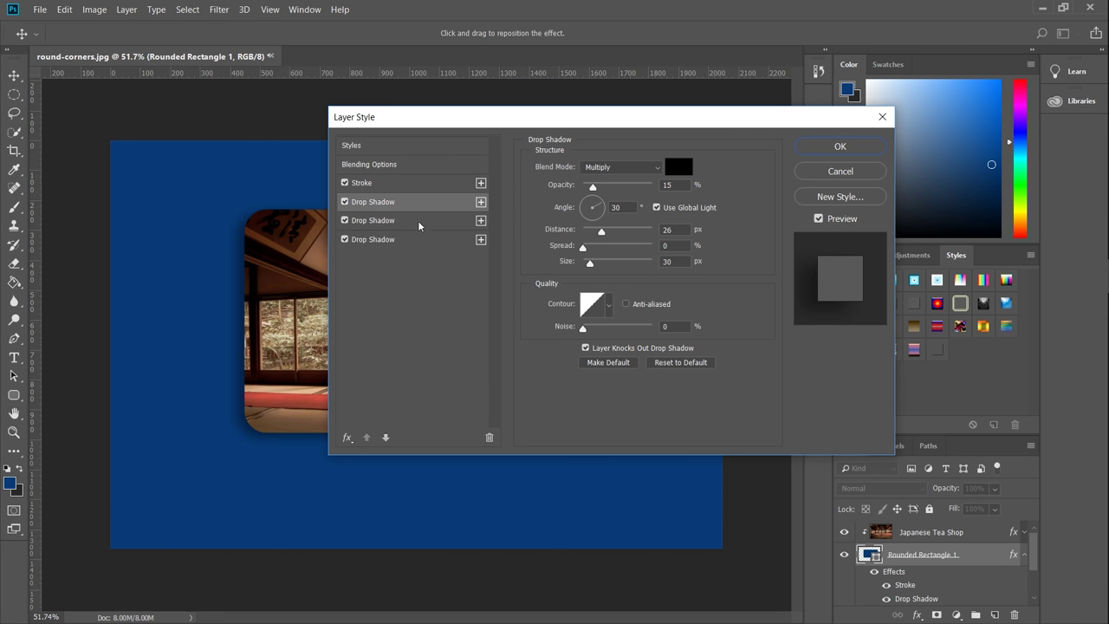
click(421, 220)
click(421, 238)
click(417, 204)
click(347, 437)
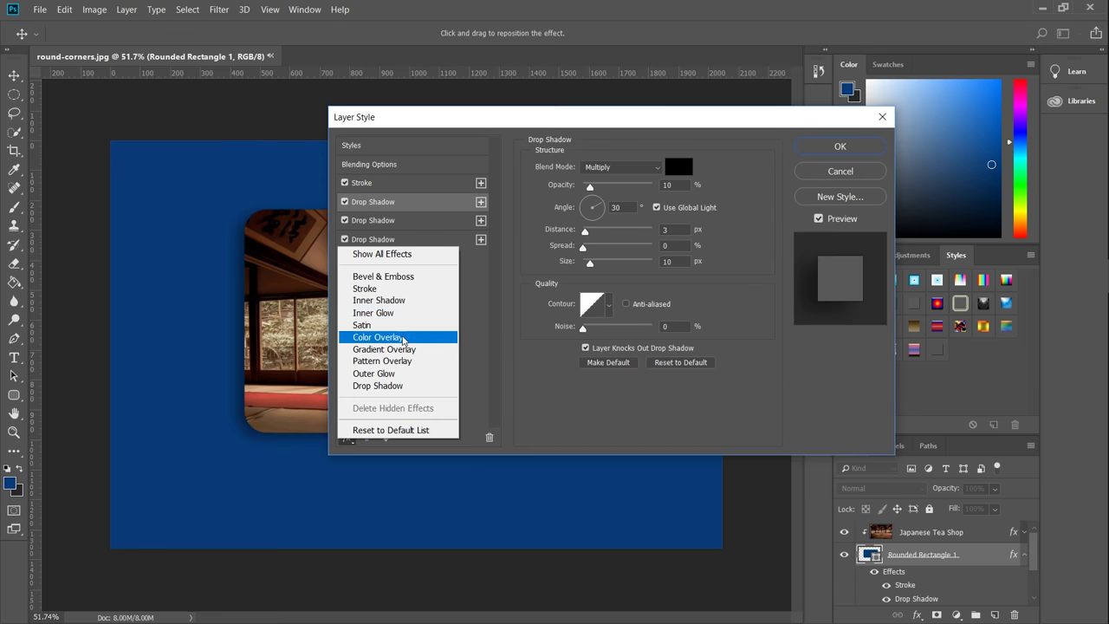
click(475, 373)
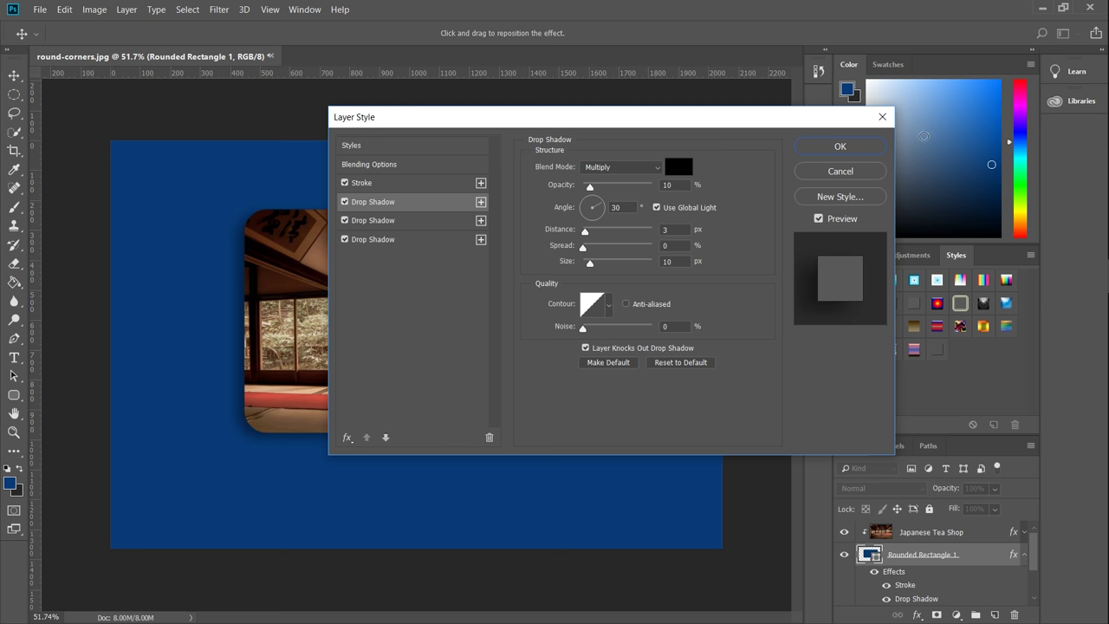
click(839, 145)
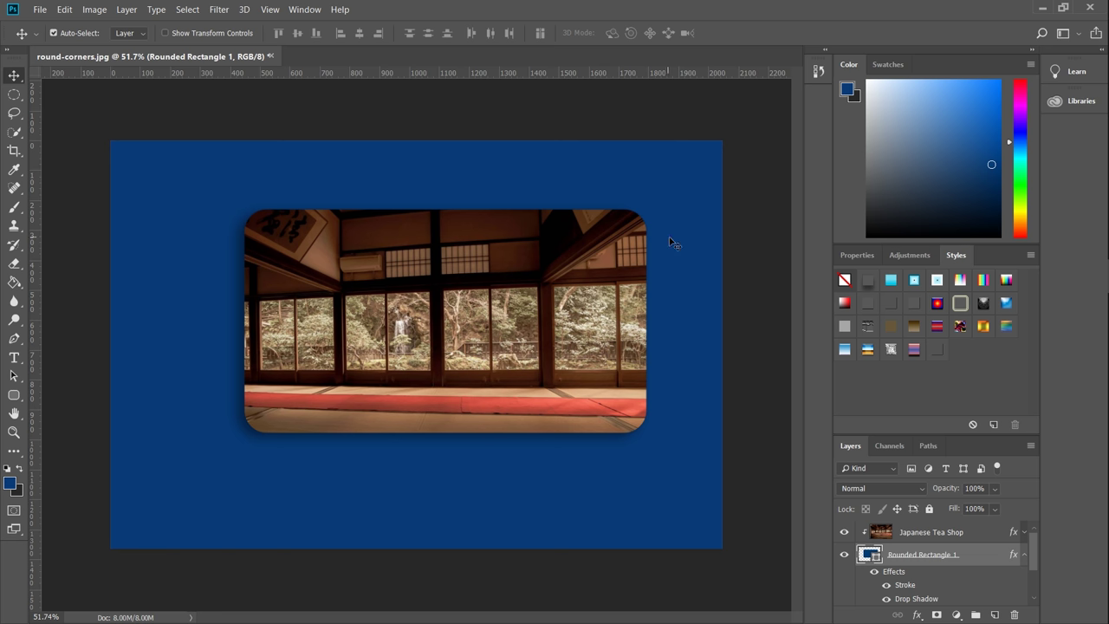
scroll(944, 556, down, 2)
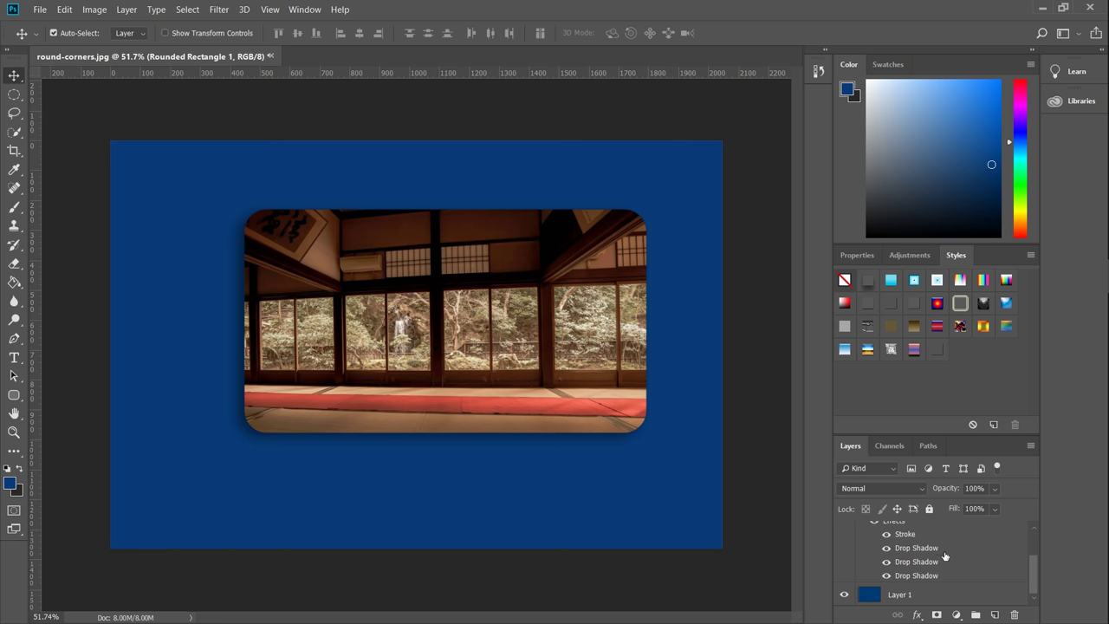
click(845, 595)
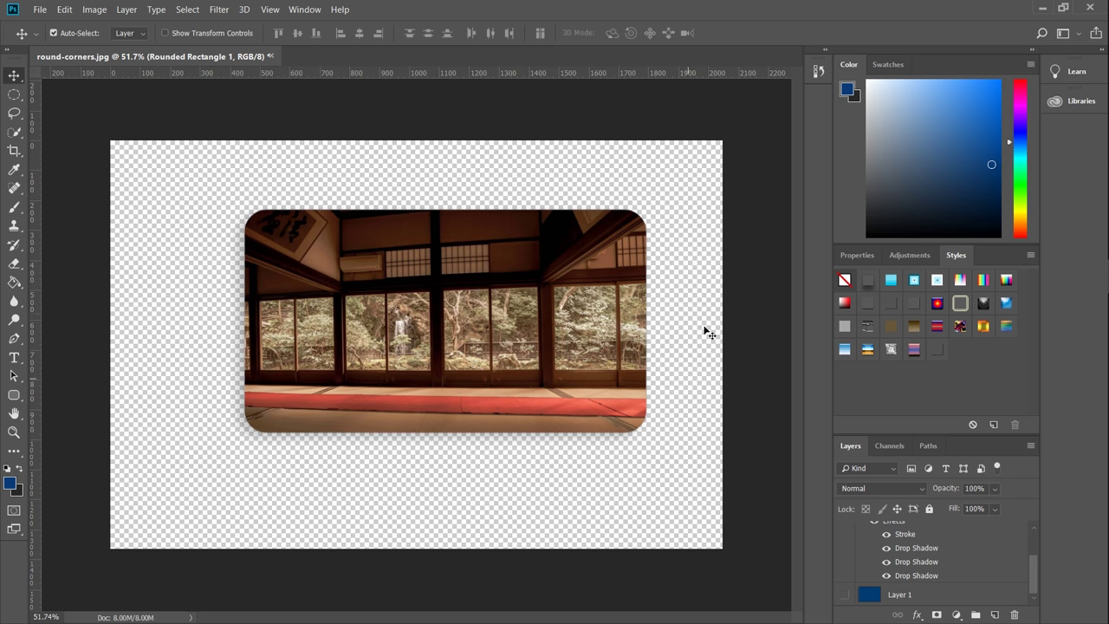
click(844, 594)
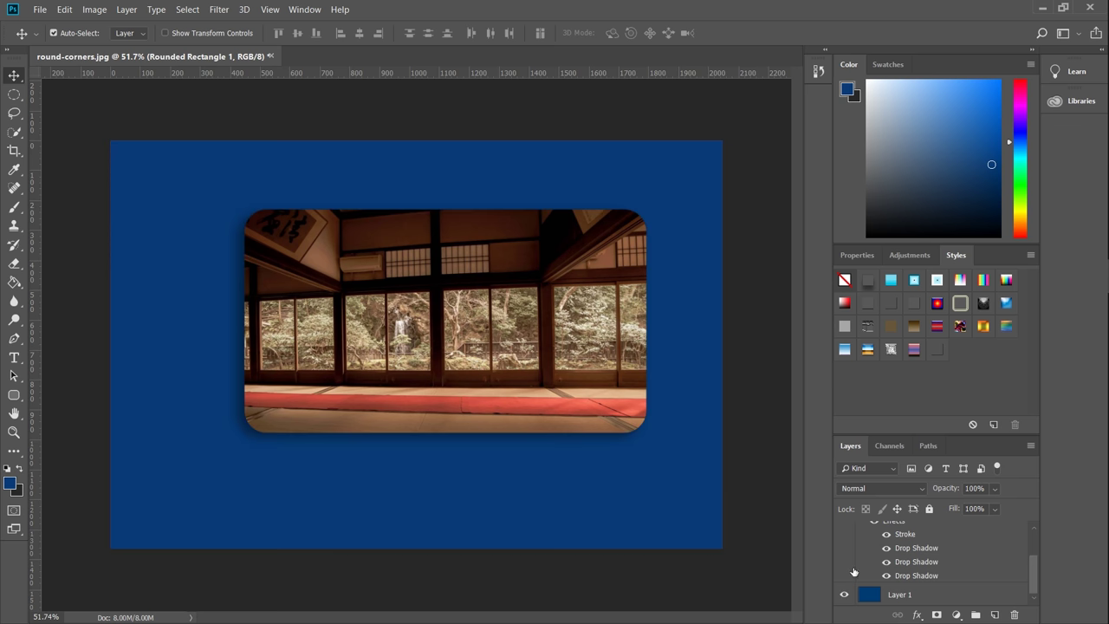